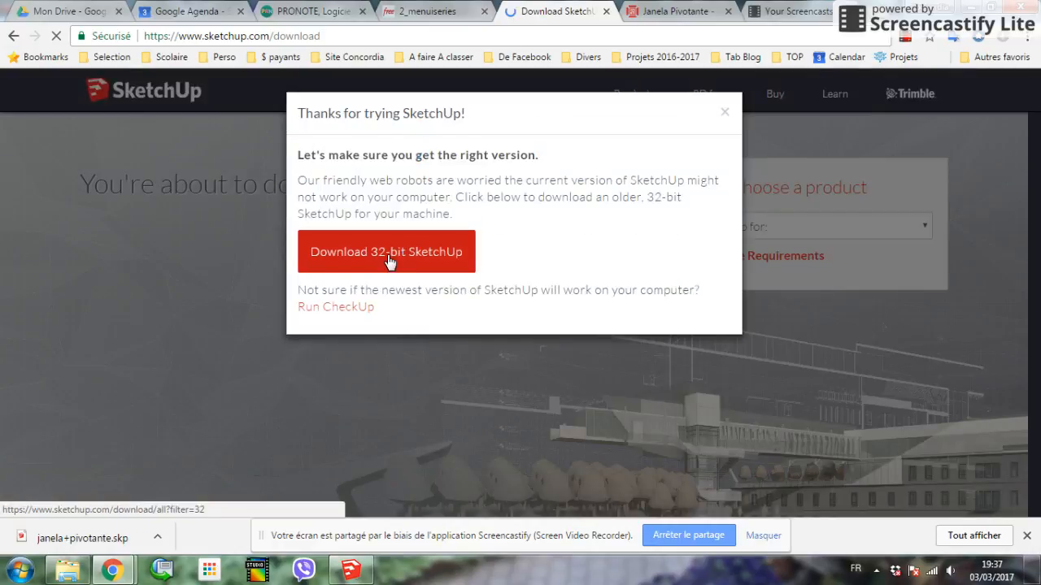
- Try to download the English Windows 32-bit version of SketchUp Pro 2016 from the SketchUp downloads page
{"action": "left_click", "coordinate": [387, 268]}
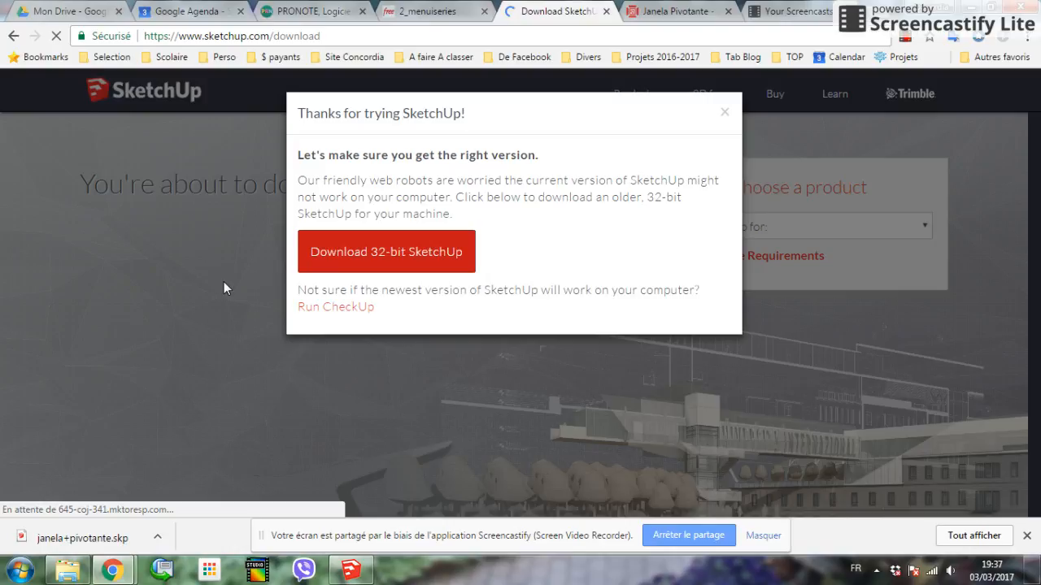
{"action": "left_click", "coordinate": [1027, 536]}
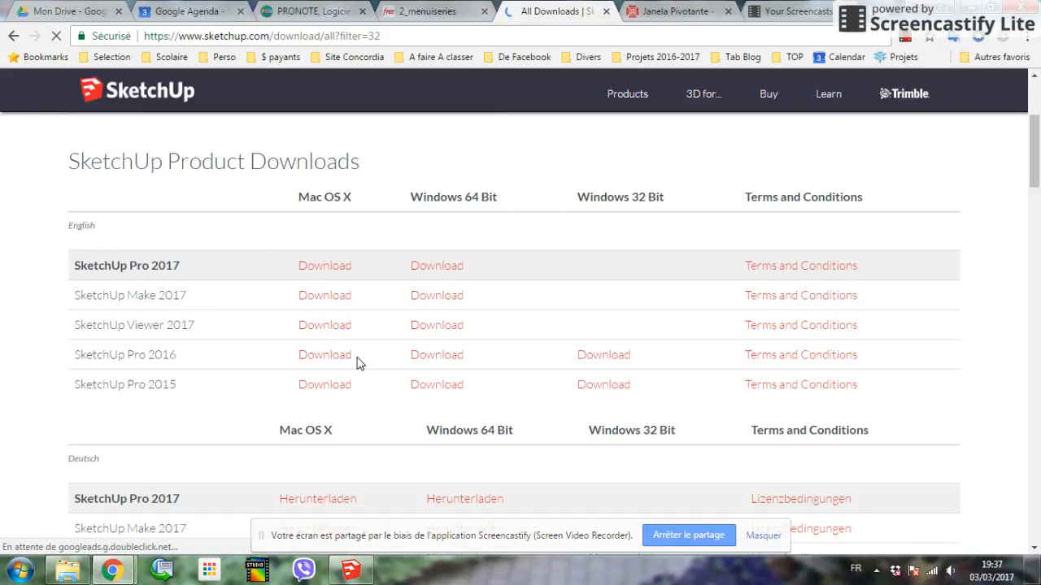
{"action": "left_click", "coordinate": [598, 363]}
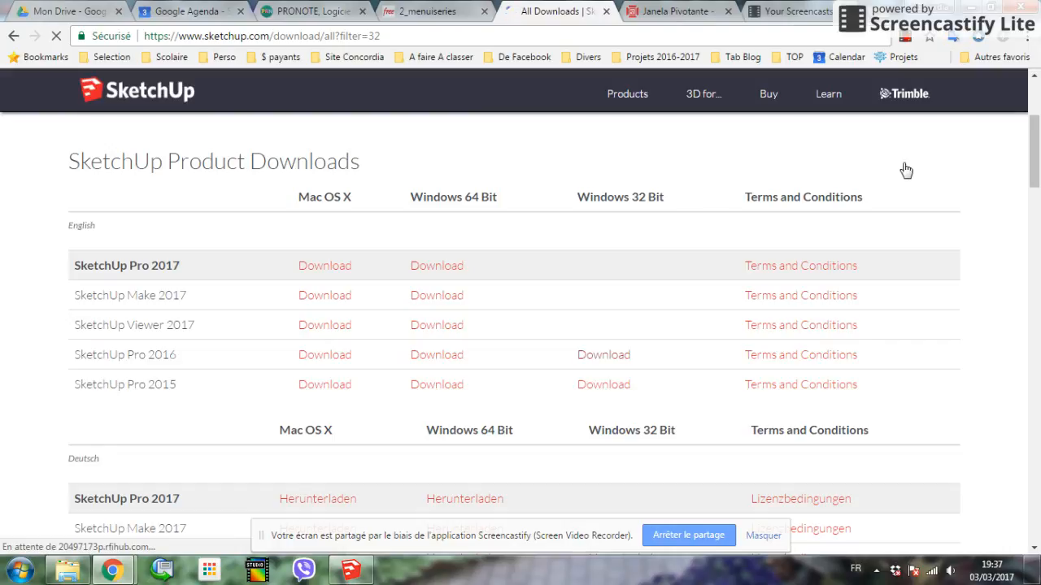
{"action": "left_click", "coordinate": [762, 537]}
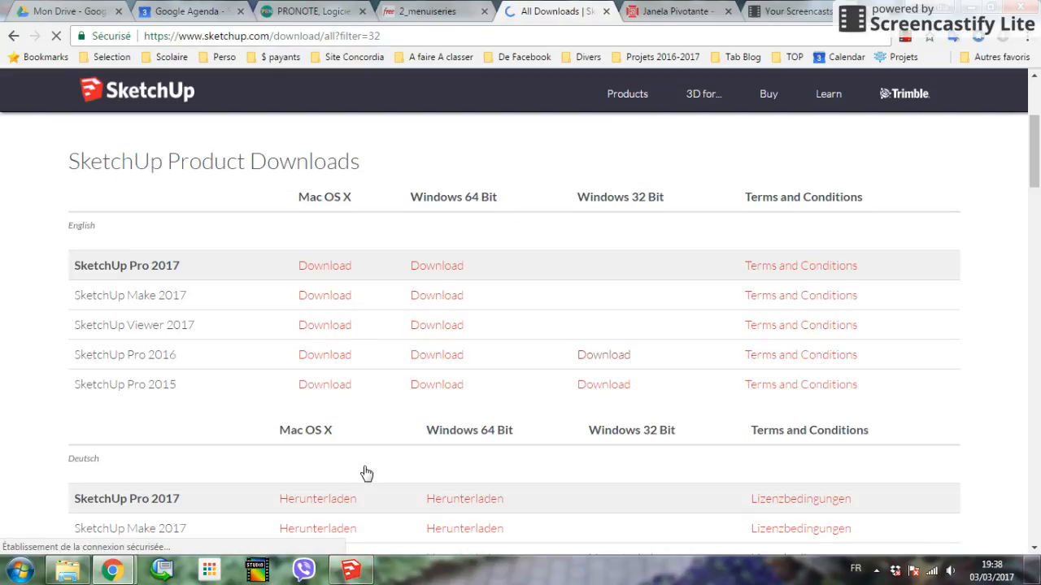
{"action": "left_click", "coordinate": [351, 572]}
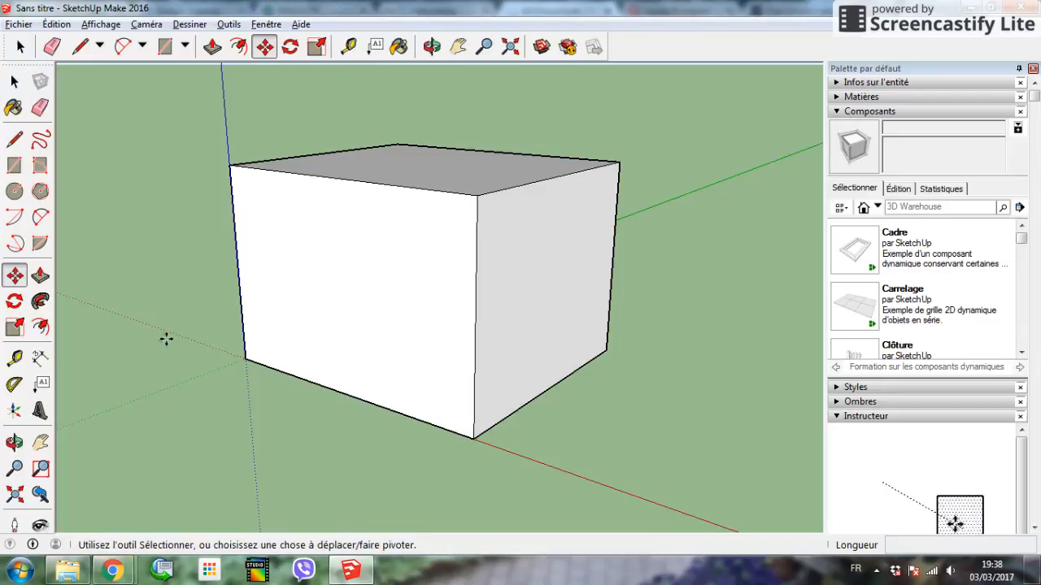
{"action": "mouse_move", "coordinate": [120, 574]}
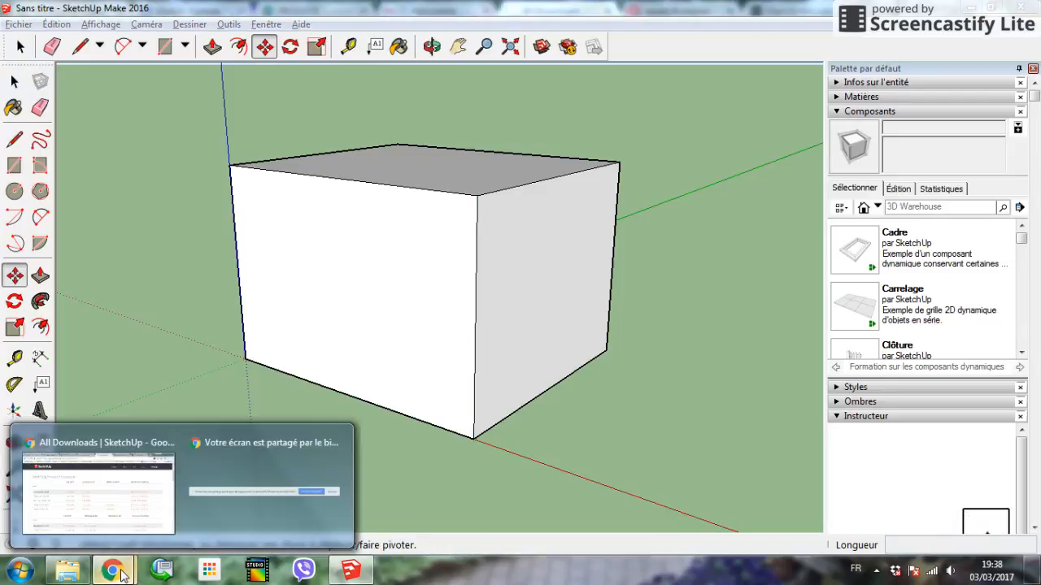
{"action": "left_click", "coordinate": [98, 492]}
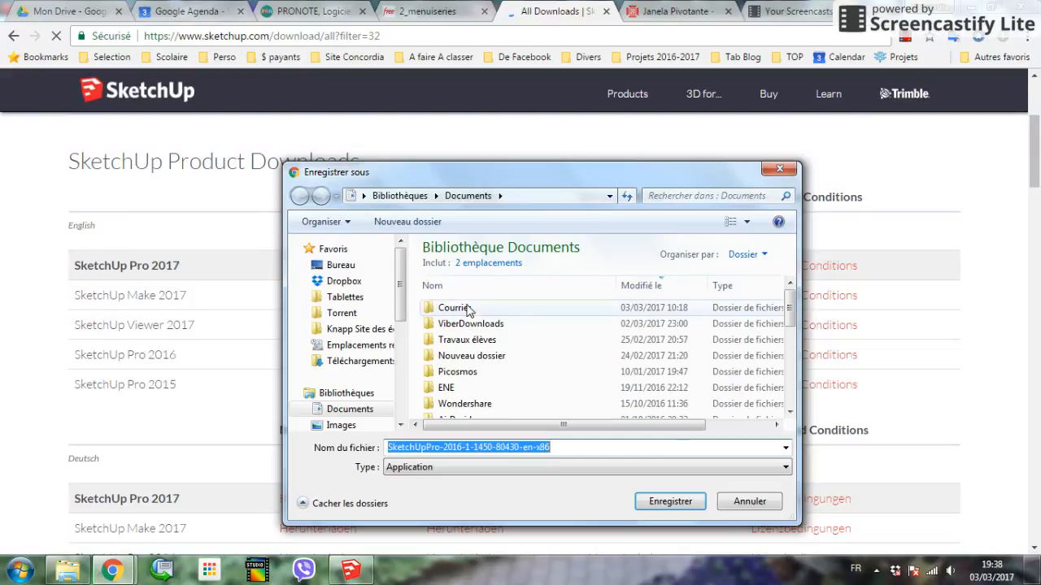
{"action": "left_click", "coordinate": [780, 168]}
- Search the web for "3d warehouse" and open the SketchUp 3D Warehouse site
{"action": "left_click", "coordinate": [675, 11]}
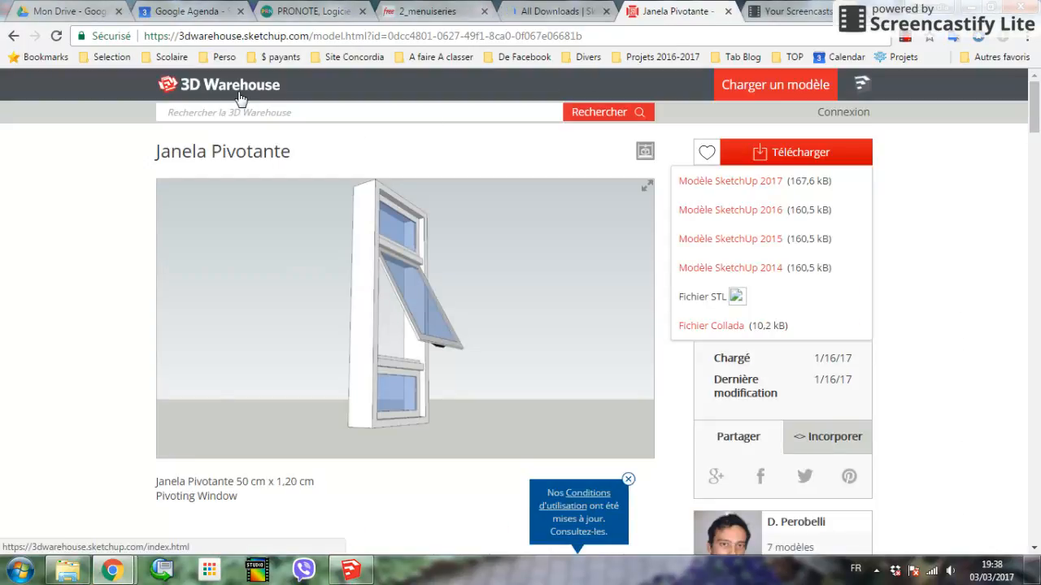
{"action": "left_click", "coordinate": [203, 38]}
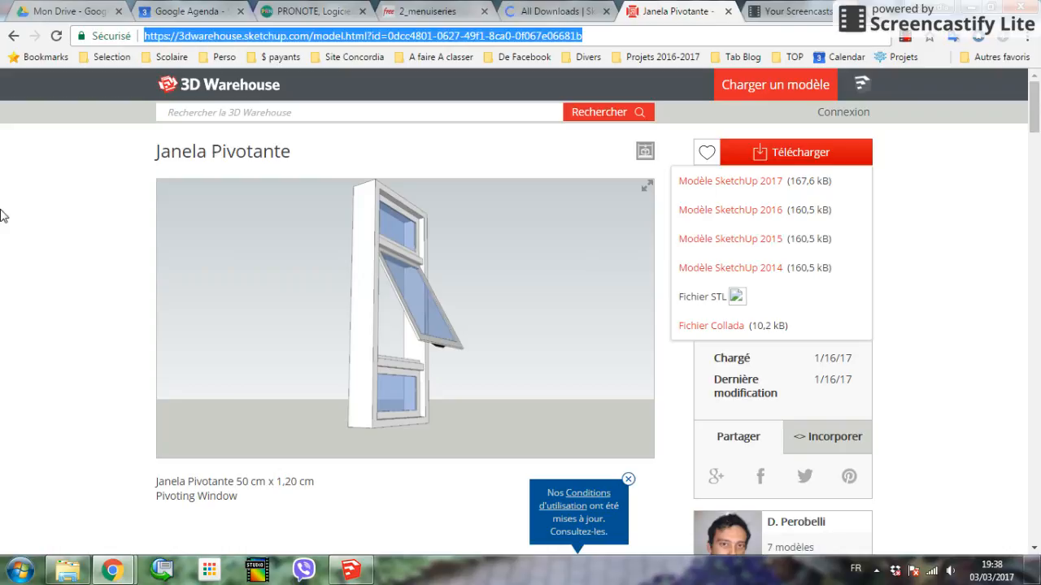
{"action": "type", "text": "3d warehouse"}
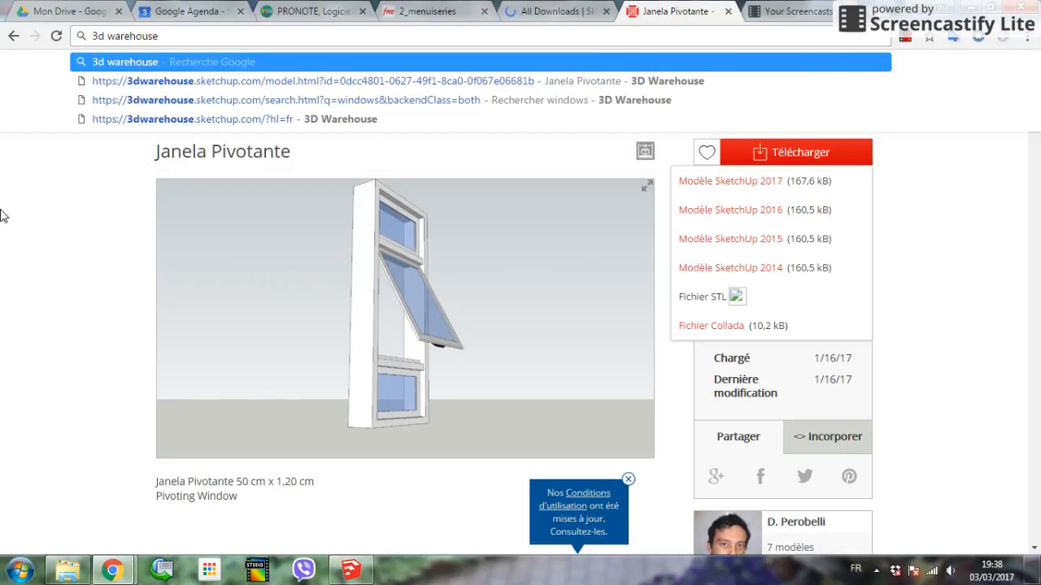
{"action": "key", "text": "Return"}
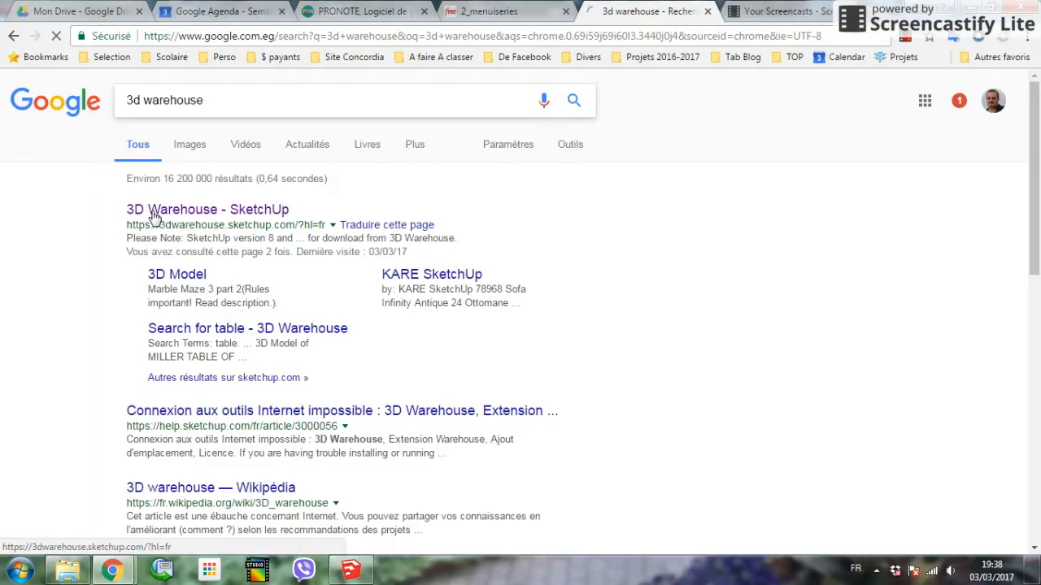
{"action": "left_click", "coordinate": [44, 253]}
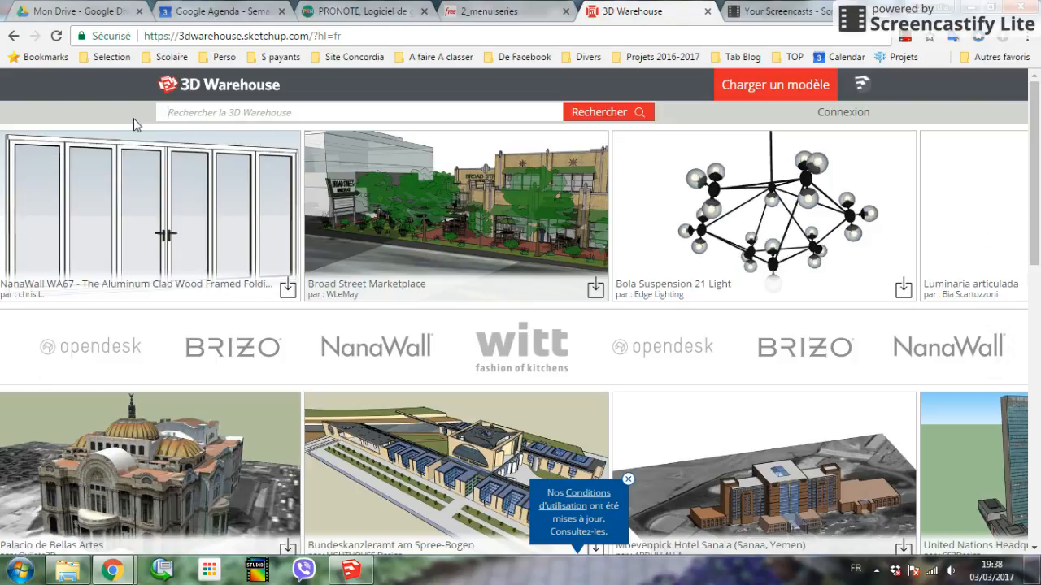
- Search 3D Warehouse for "window" and browse through the model results
{"action": "type", "text": "window"}
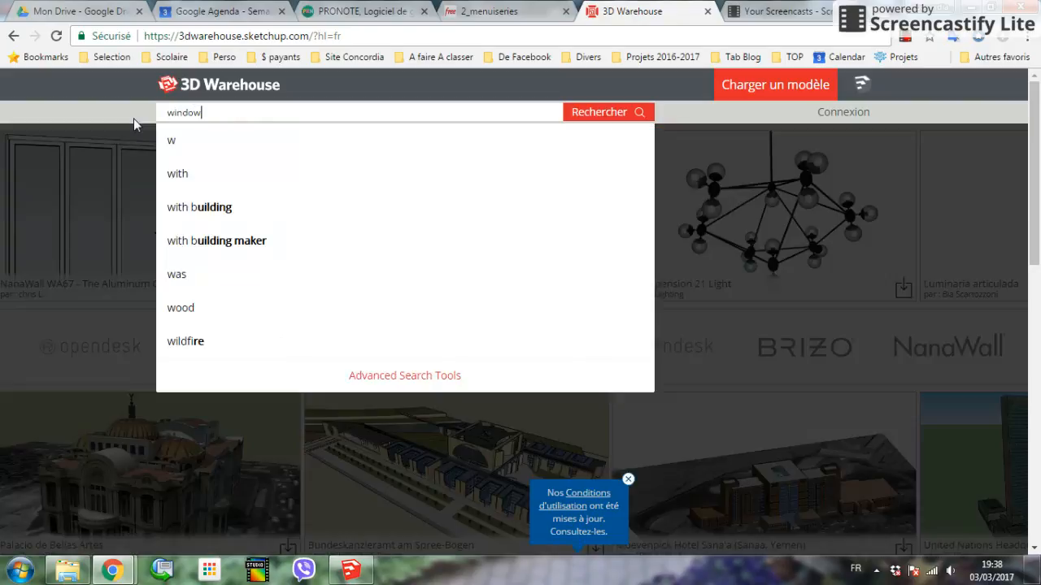
{"action": "key", "text": "Return"}
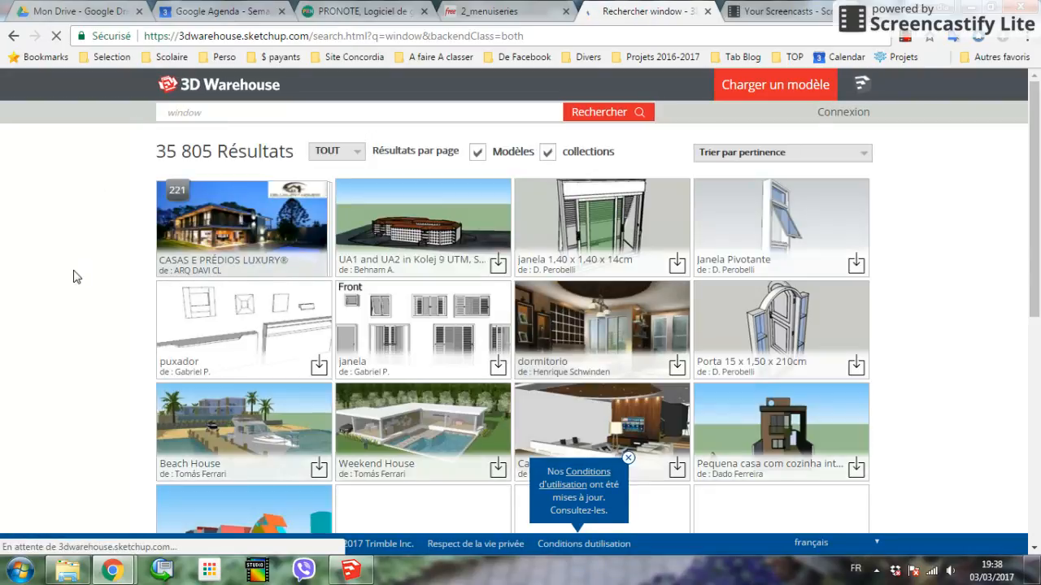
{"action": "scroll", "coordinate": [895, 362], "scroll_direction": "down", "scroll_amount": 2}
{"action": "scroll", "coordinate": [895, 362], "scroll_direction": "down", "scroll_amount": 6}
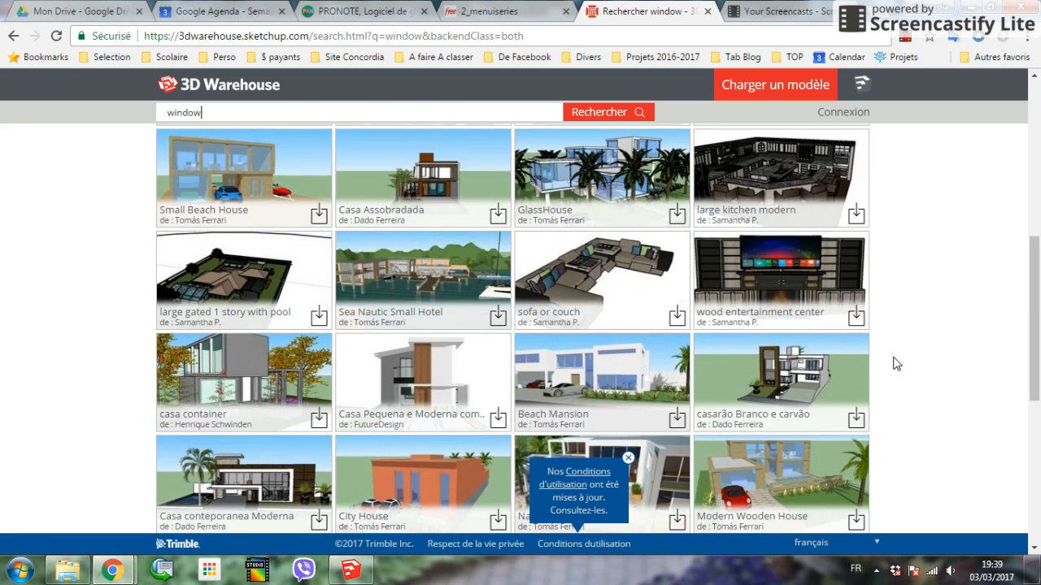
{"action": "scroll", "coordinate": [894, 364], "scroll_direction": "down", "scroll_amount": 2}
{"action": "scroll", "coordinate": [895, 364], "scroll_direction": "up", "scroll_amount": 10}
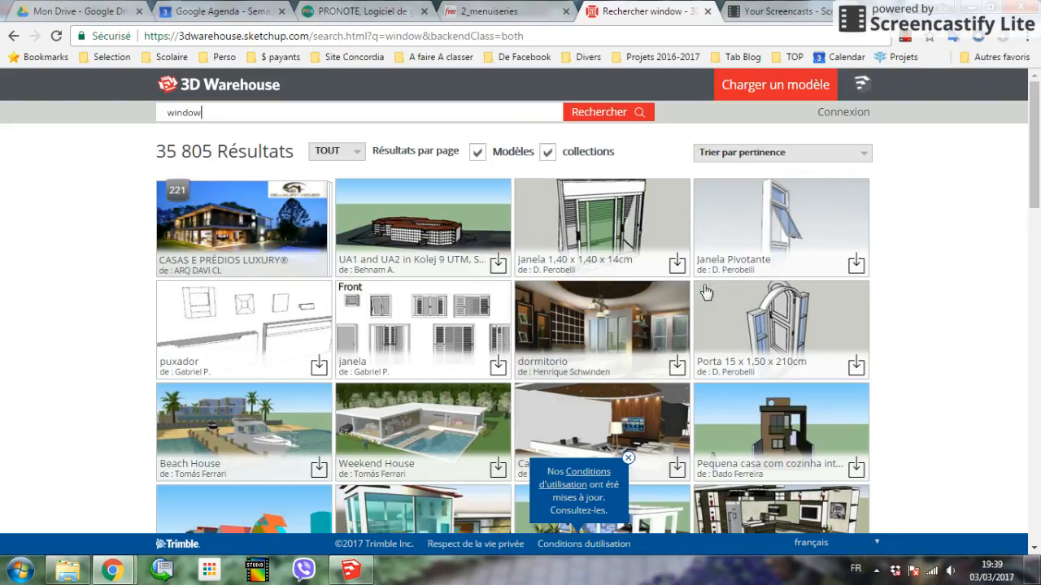
- Download the "janela 1,40 x 1,40 x 14cm" window as a SketchUp 2015 model into the Documents library
{"action": "left_click", "coordinate": [602, 224]}
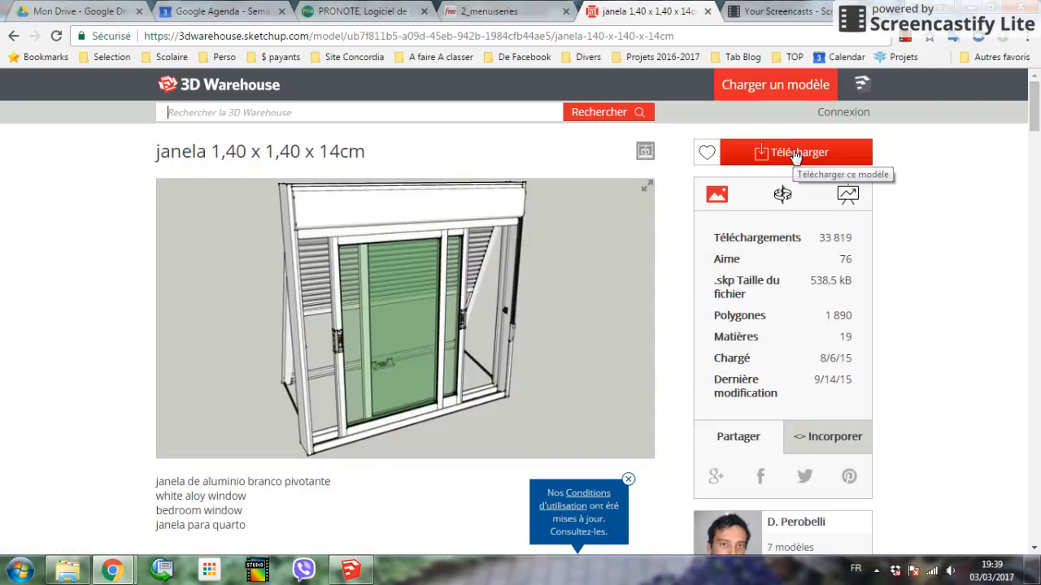
{"action": "left_click", "coordinate": [796, 155]}
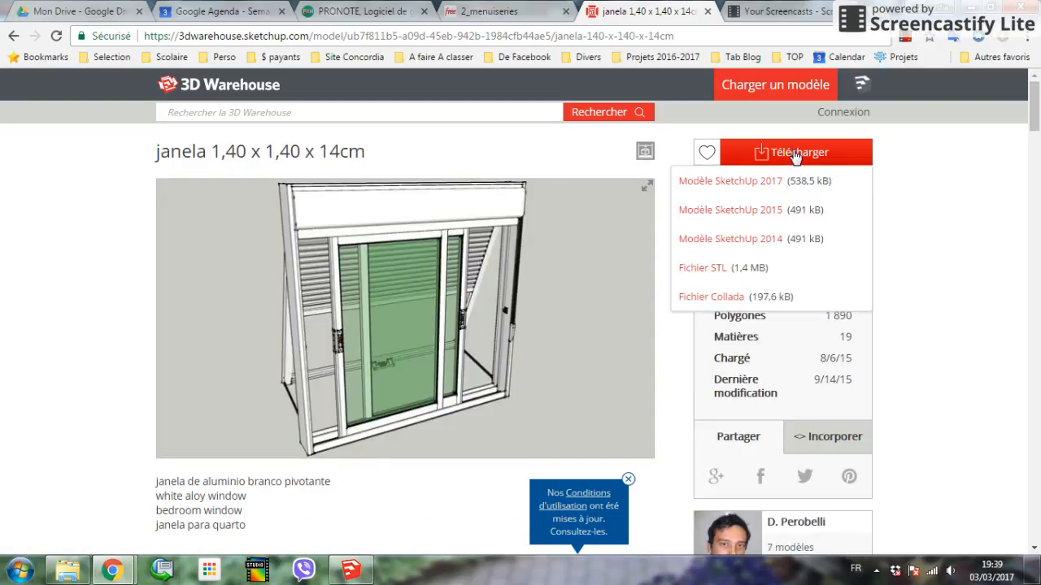
{"action": "left_click", "coordinate": [756, 216]}
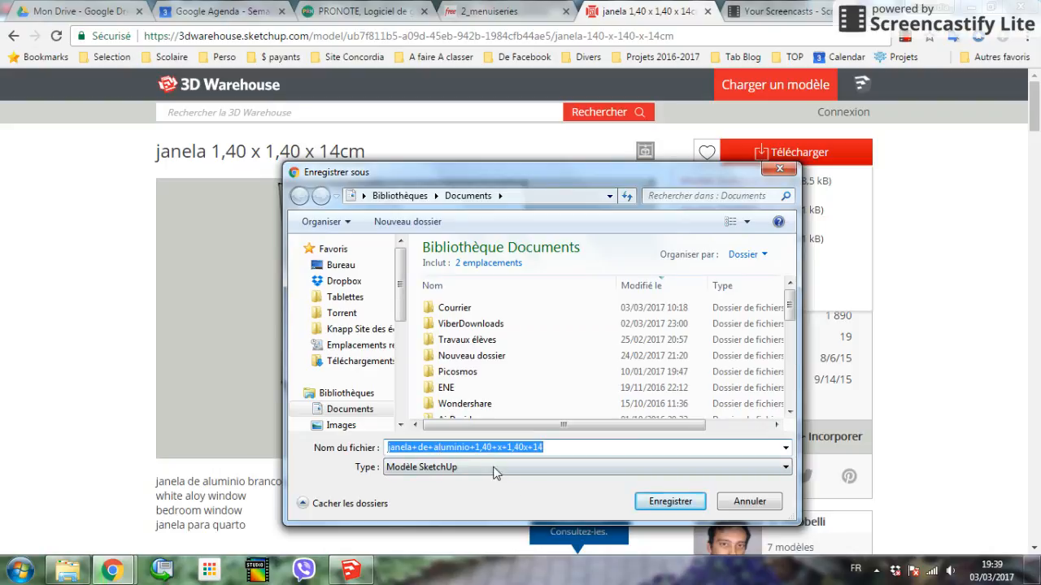
{"action": "left_click", "coordinate": [680, 512]}
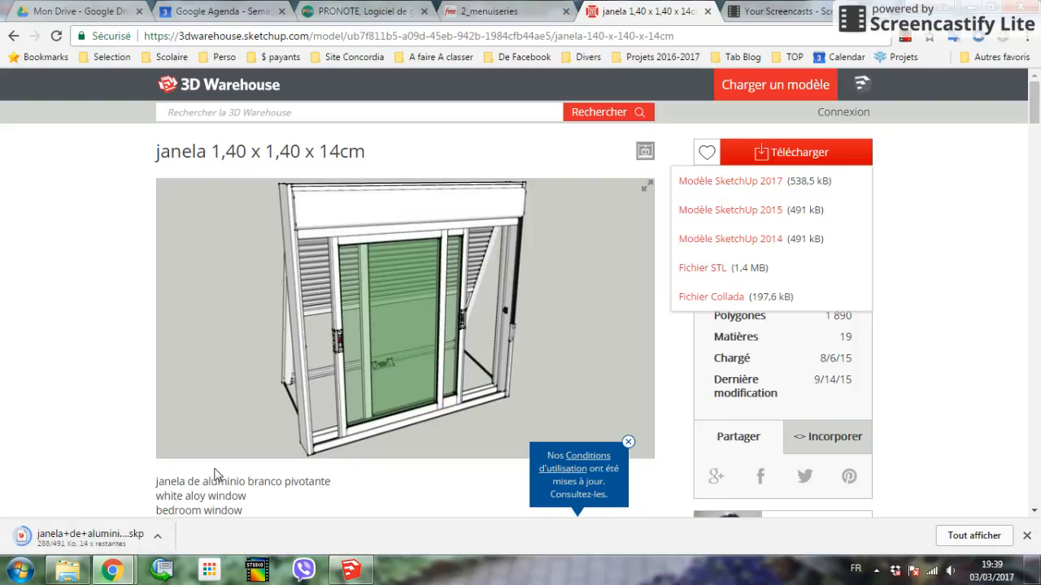
{"action": "left_click", "coordinate": [350, 569]}
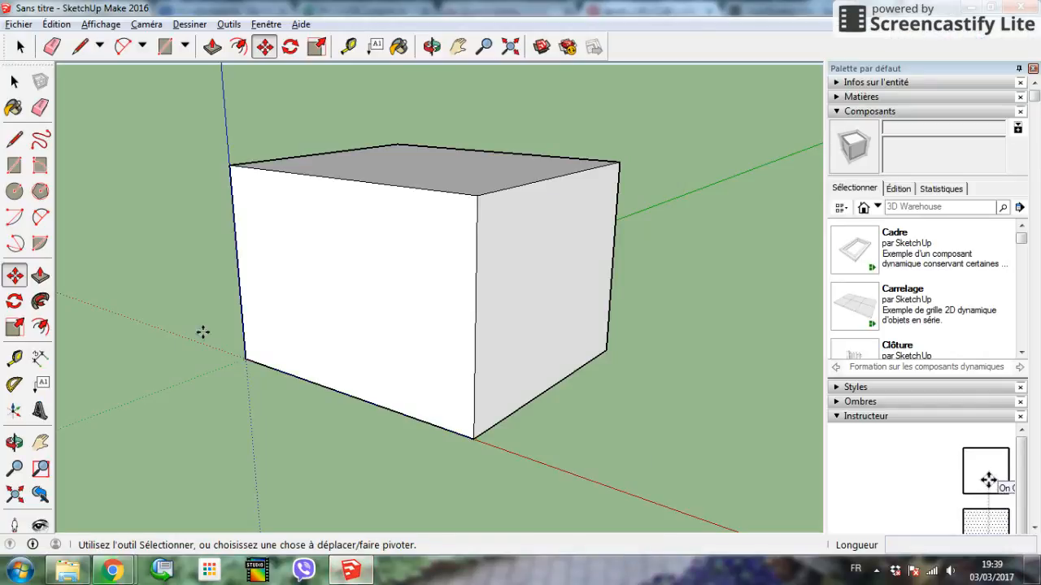
{"action": "left_click", "coordinate": [23, 24]}
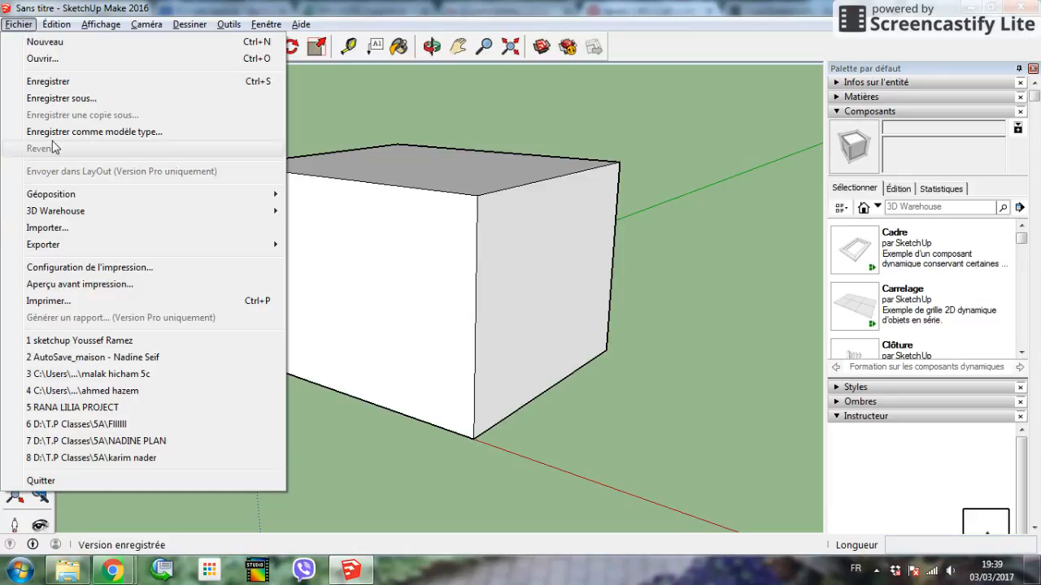
{"action": "left_click", "coordinate": [49, 228]}
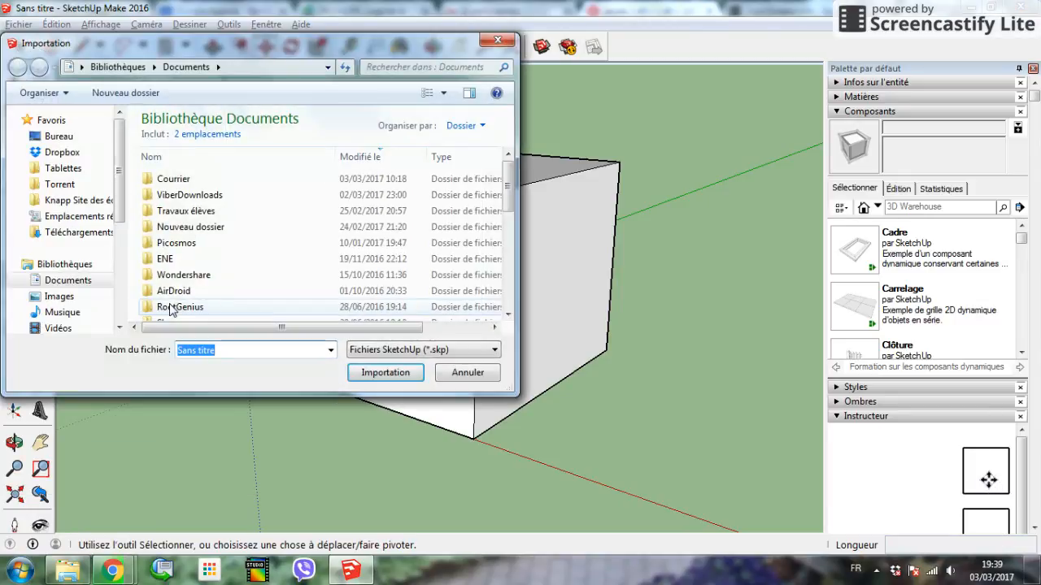
{"action": "scroll", "coordinate": [511, 239], "scroll_direction": "down", "scroll_amount": 2}
{"action": "scroll", "coordinate": [511, 239], "scroll_direction": "down", "scroll_amount": 1}
{"action": "left_click", "coordinate": [411, 350]}
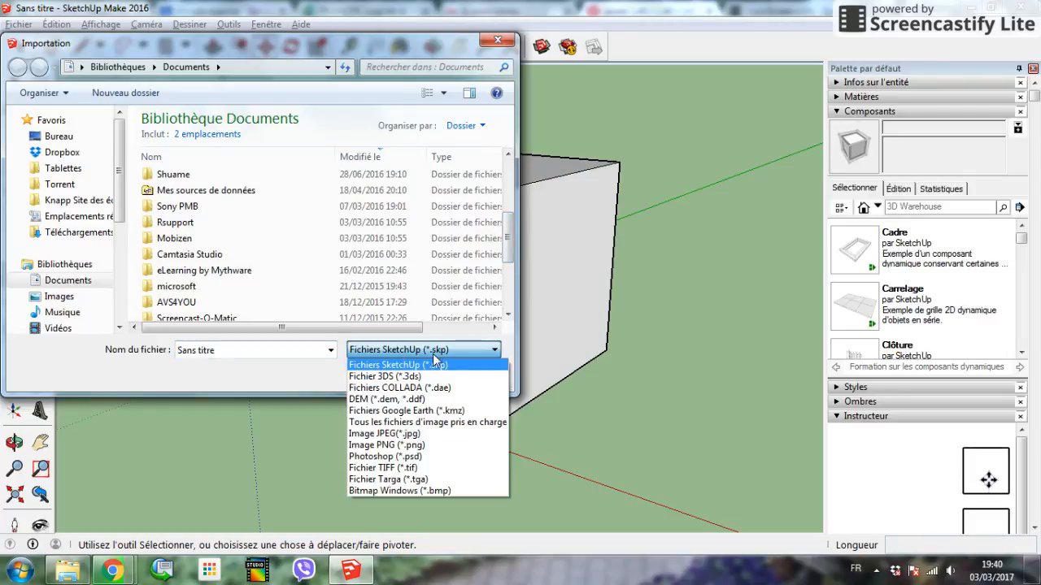
{"action": "left_click", "coordinate": [435, 368]}
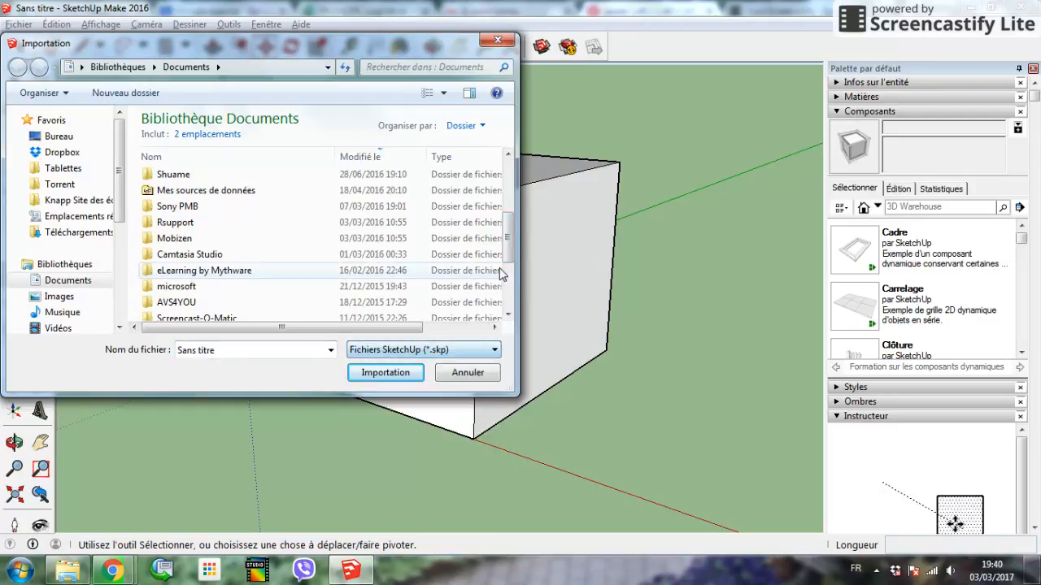
{"action": "scroll", "coordinate": [505, 254], "scroll_direction": "down", "scroll_amount": 3}
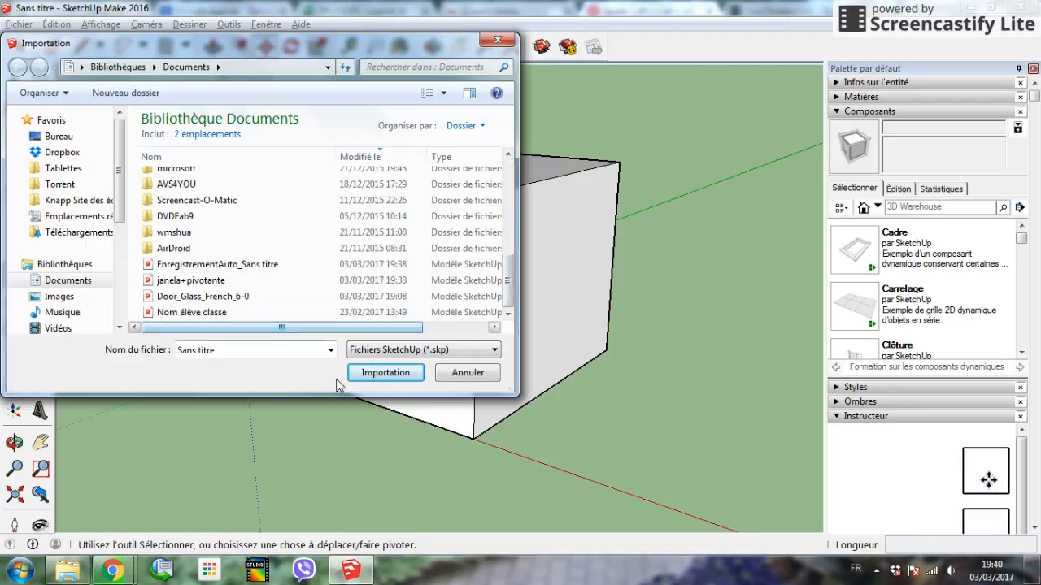
{"action": "left_click", "coordinate": [446, 373]}
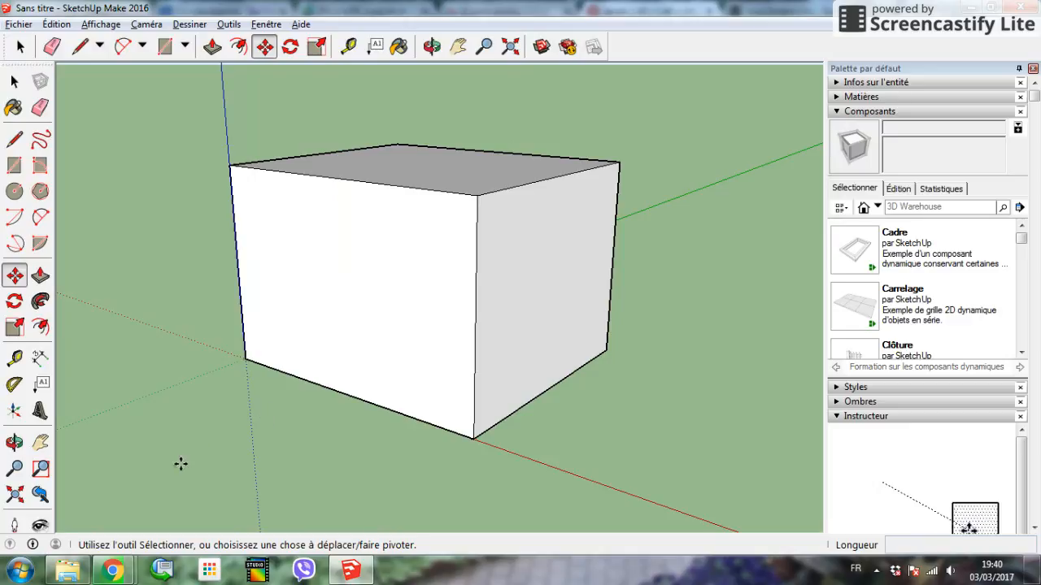
{"action": "mouse_move", "coordinate": [122, 567]}
{"action": "left_click", "coordinate": [119, 492]}
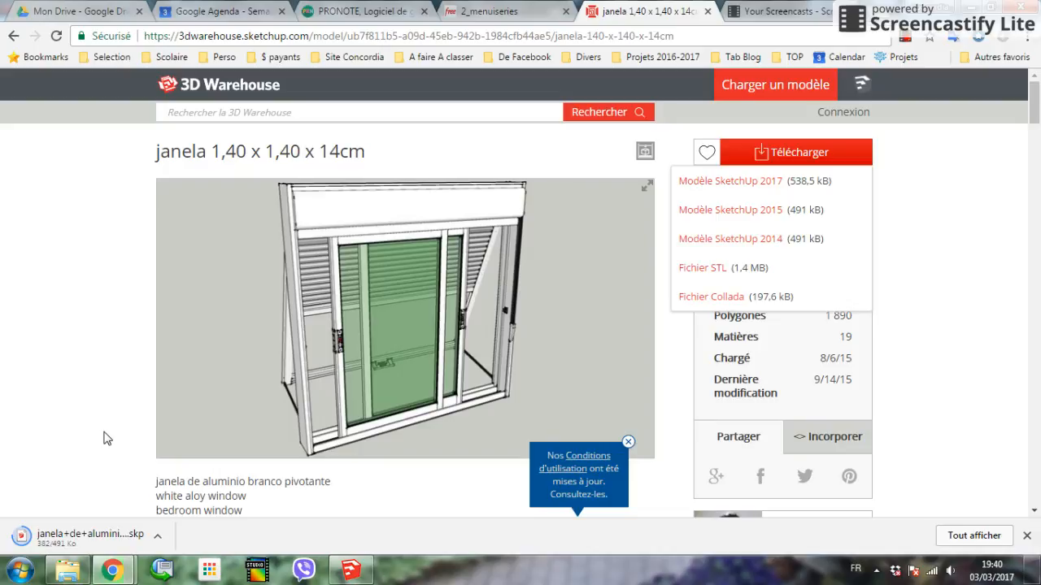
- Switch to SketchUp, import the Door_Glass_French_6-0 model and place it at the bottom edge of the box's front wall
{"action": "left_click", "coordinate": [353, 571]}
{"action": "left_click", "coordinate": [18, 23]}
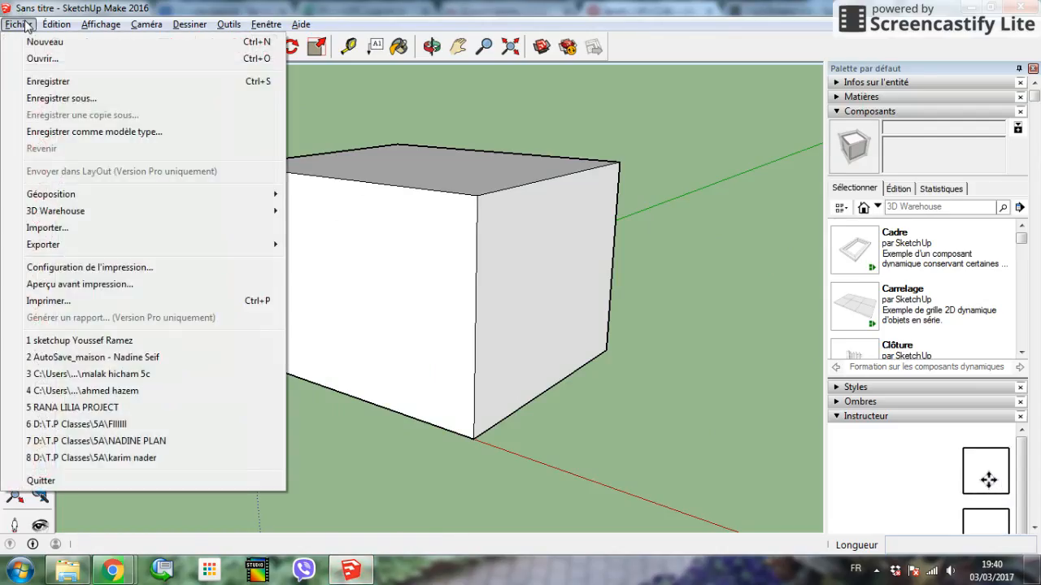
{"action": "left_click", "coordinate": [73, 225]}
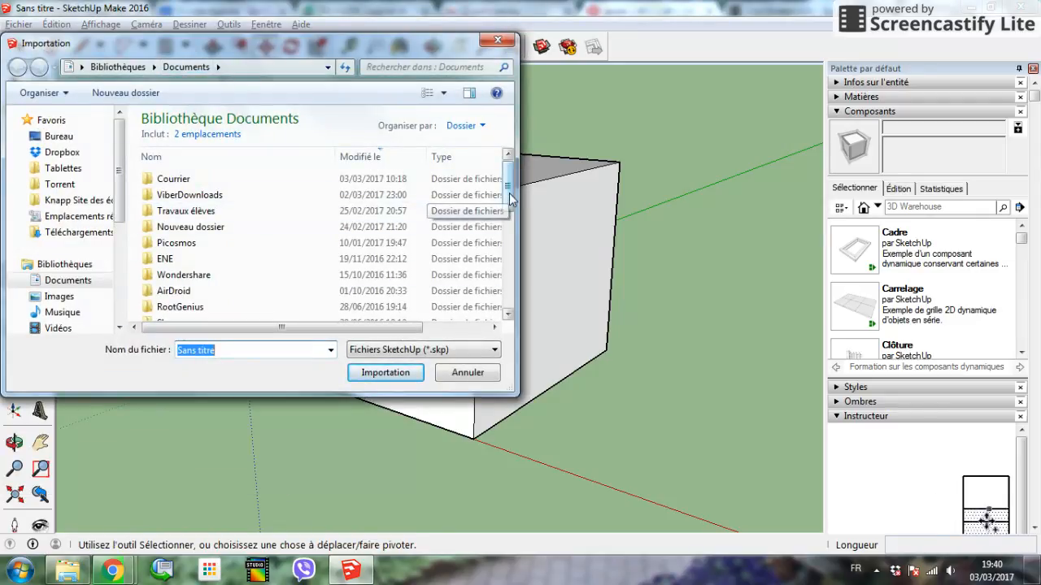
{"action": "left_click_drag", "start_coordinate": [508, 207], "coordinate": [512, 305]}
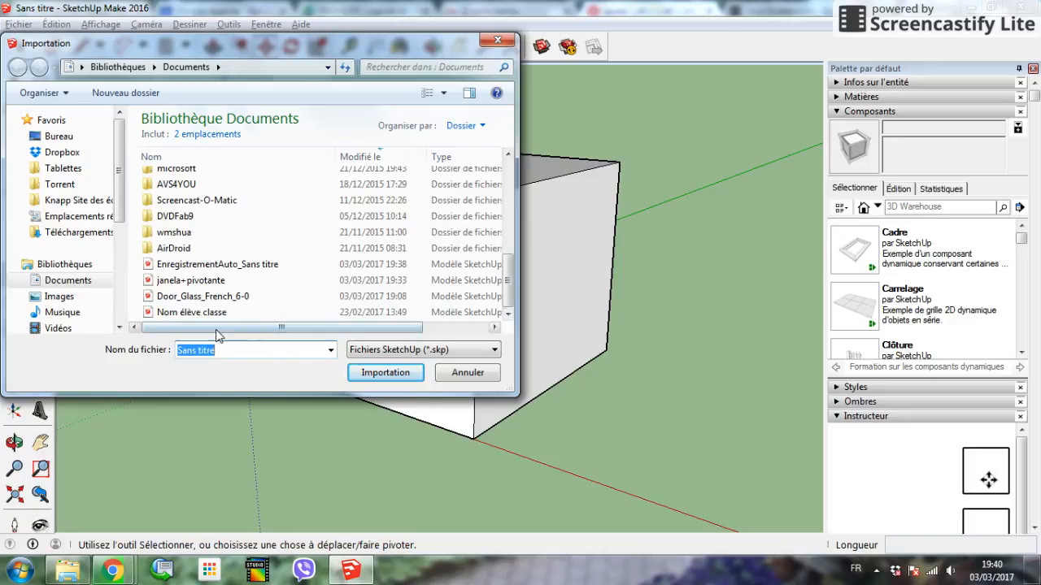
{"action": "left_click", "coordinate": [218, 298]}
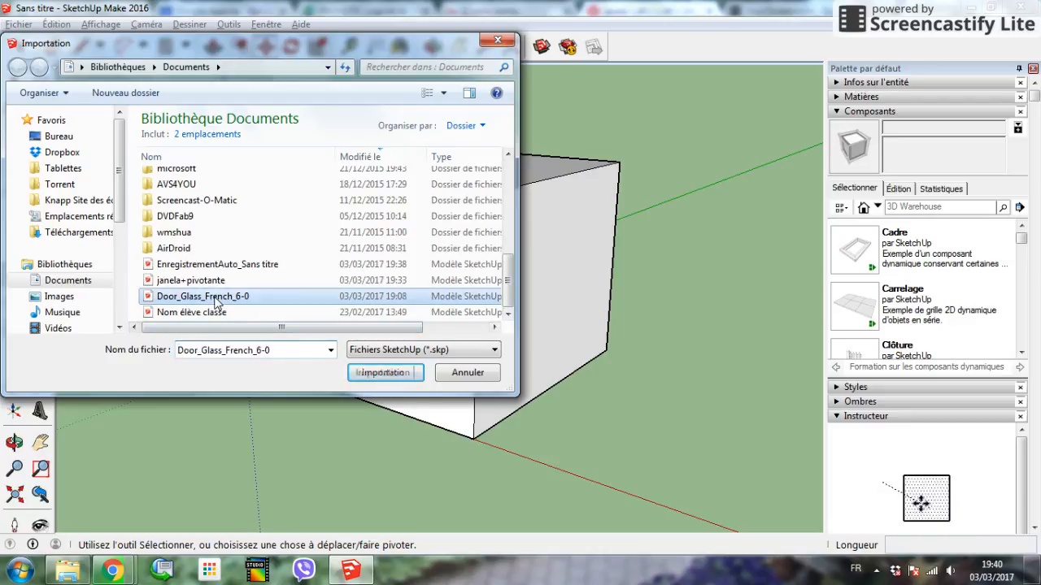
{"action": "left_click", "coordinate": [376, 376]}
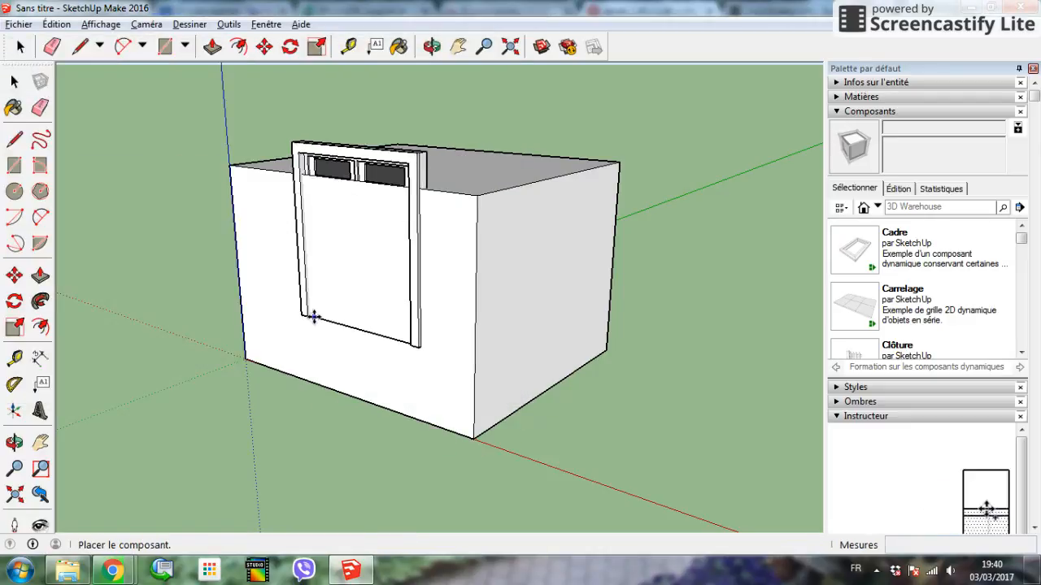
{"action": "left_click", "coordinate": [295, 372]}
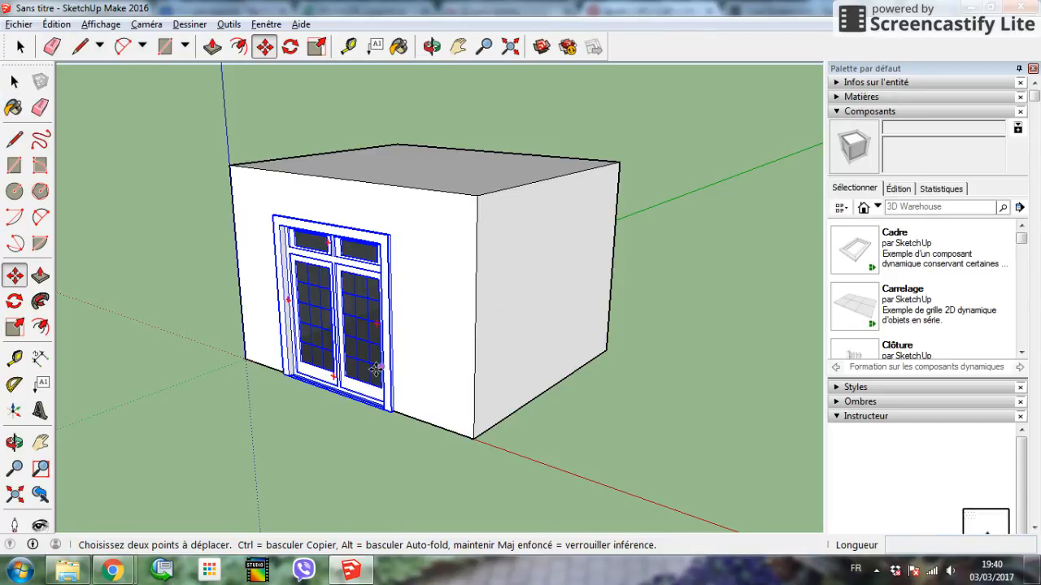
- Switch back to the browser and search 3D Warehouse for "door"
{"action": "mouse_move", "coordinate": [114, 569]}
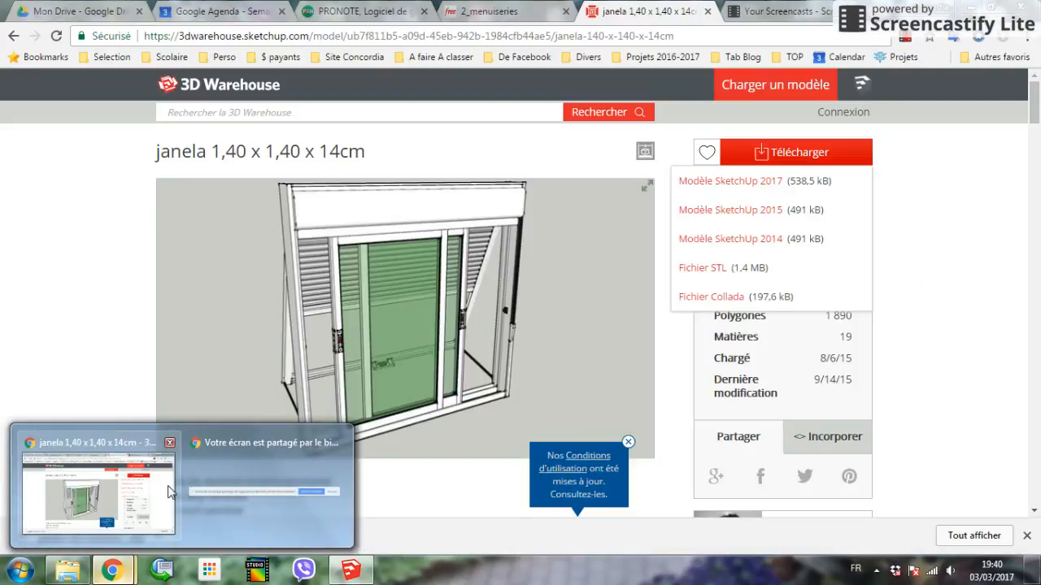
{"action": "left_click", "coordinate": [163, 487]}
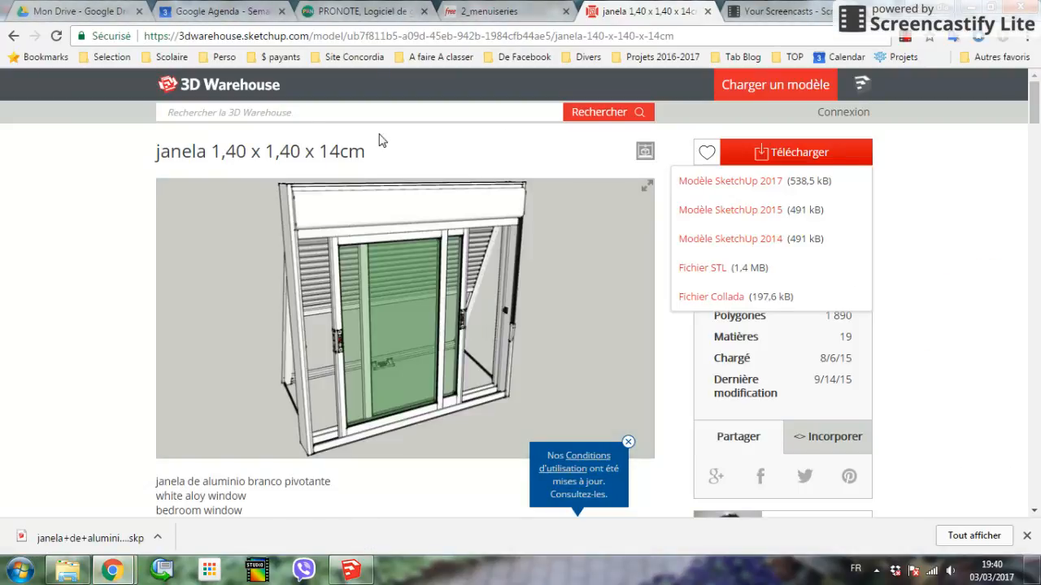
{"action": "left_click", "coordinate": [311, 114]}
{"action": "type", "text": "door"}
{"action": "key", "text": "BackSpace"}
{"action": "key", "text": "BackSpace"}
{"action": "key", "text": "BackSpace"}
{"action": "key", "text": "BackSpace"}
{"action": "type", "text": "window"}
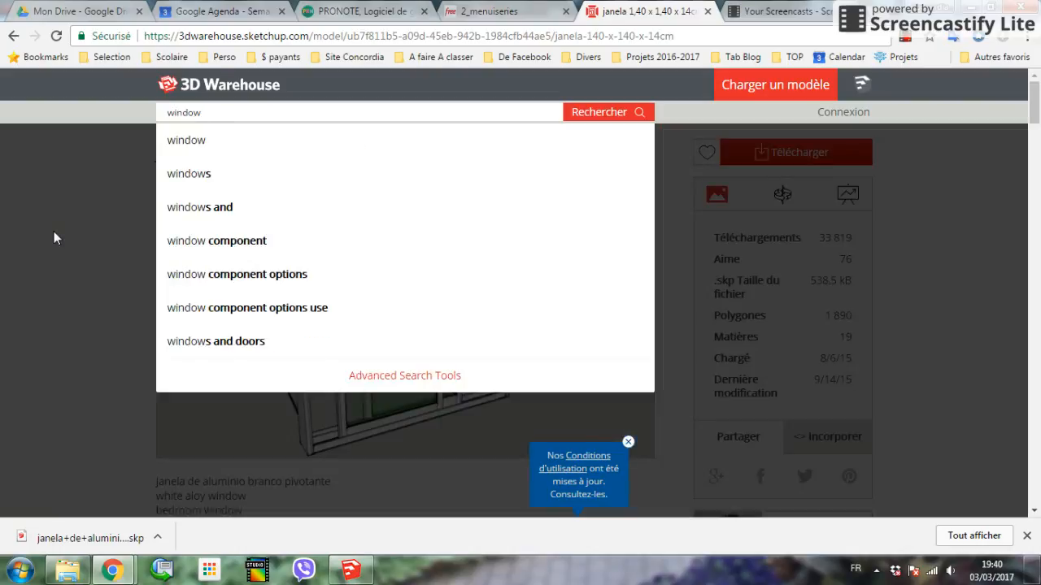
{"action": "key", "text": "BackSpace"}
{"action": "key", "text": "BackSpace"}
{"action": "type", "text": "door"}
{"action": "key", "text": "Return"}
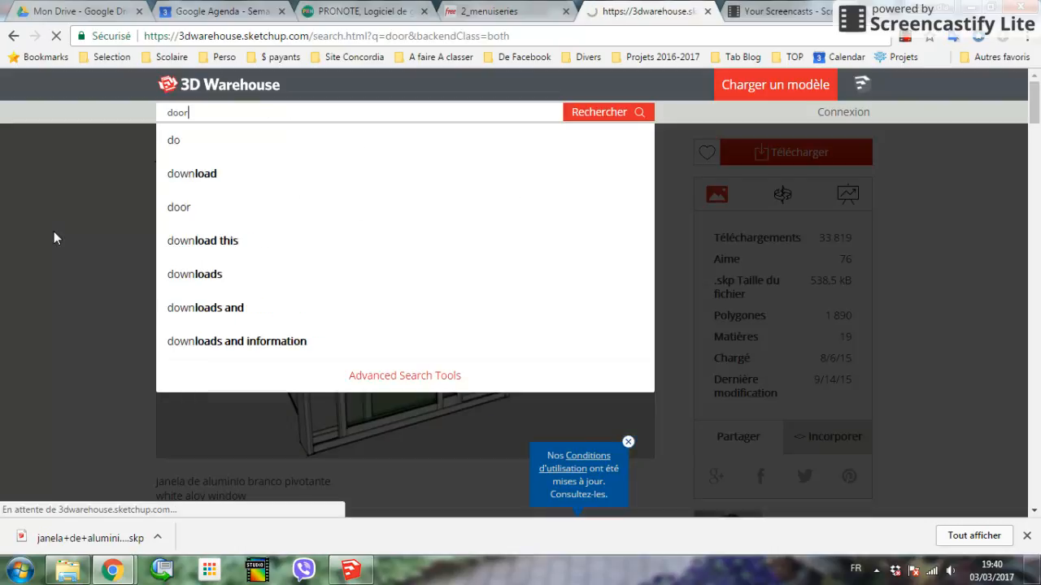